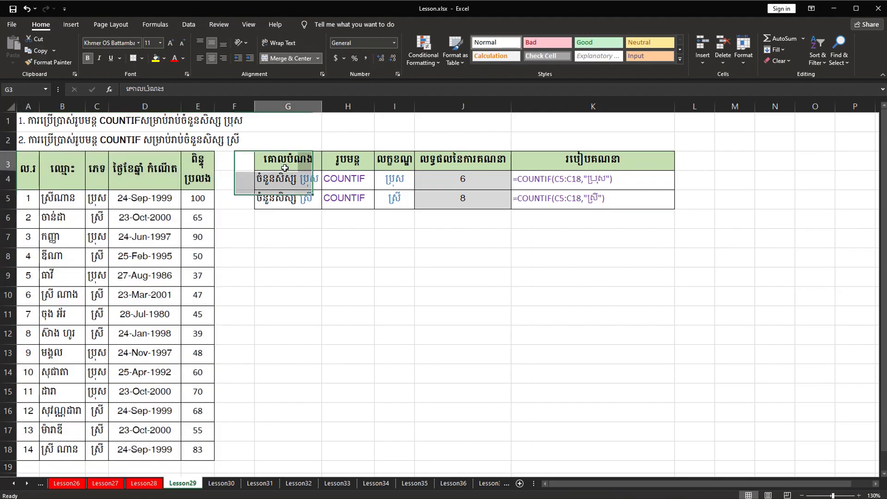
Examine the COUNTIF summary rows in G4:J5 for the male and female student counts and the gender entries in C5:C18.
drag(279, 178, 392, 214)
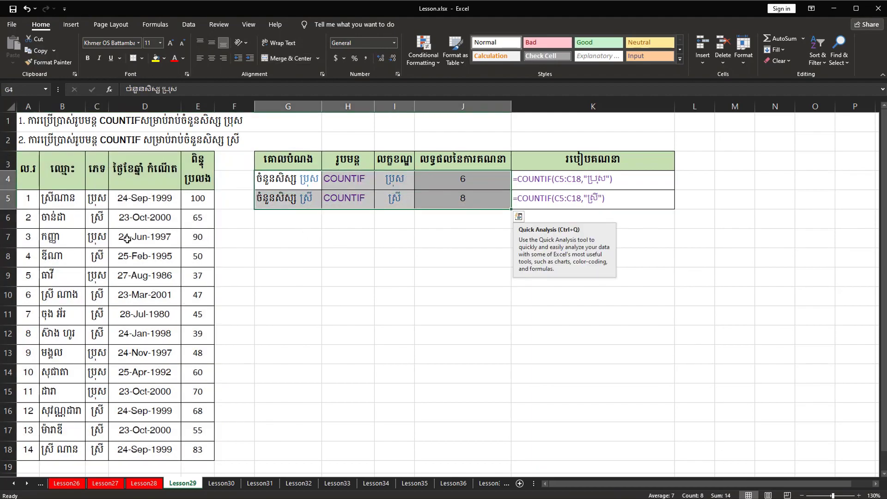
click(334, 181)
click(335, 198)
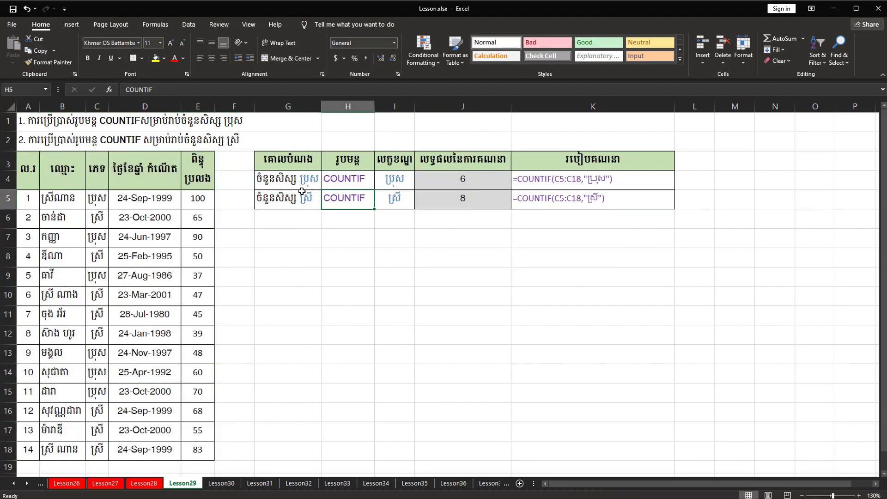
click(303, 186)
click(204, 204)
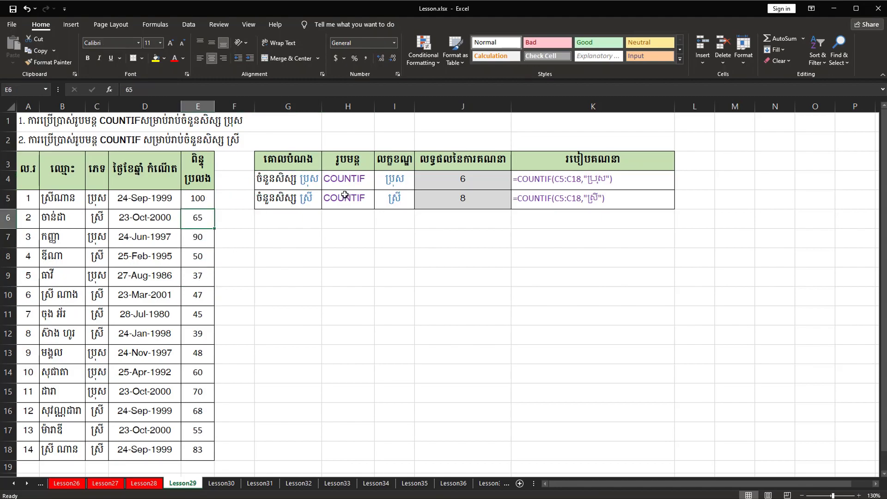
click(360, 183)
drag(291, 181, 461, 197)
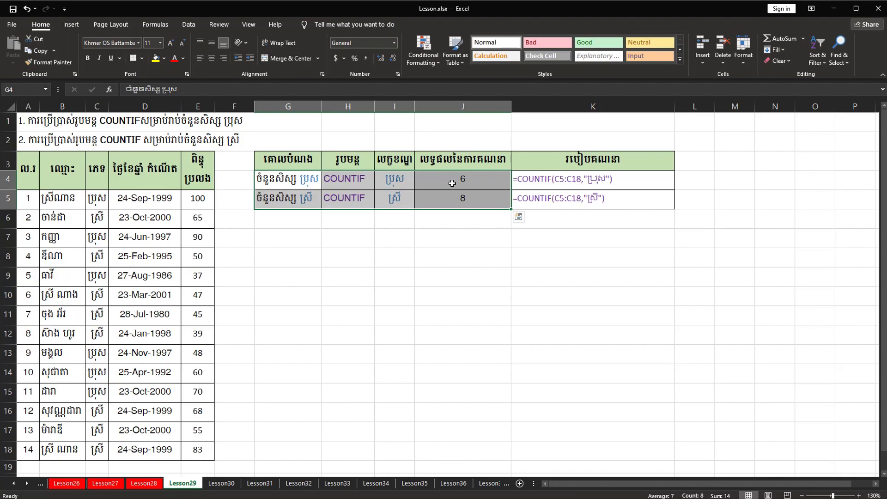
click(447, 186)
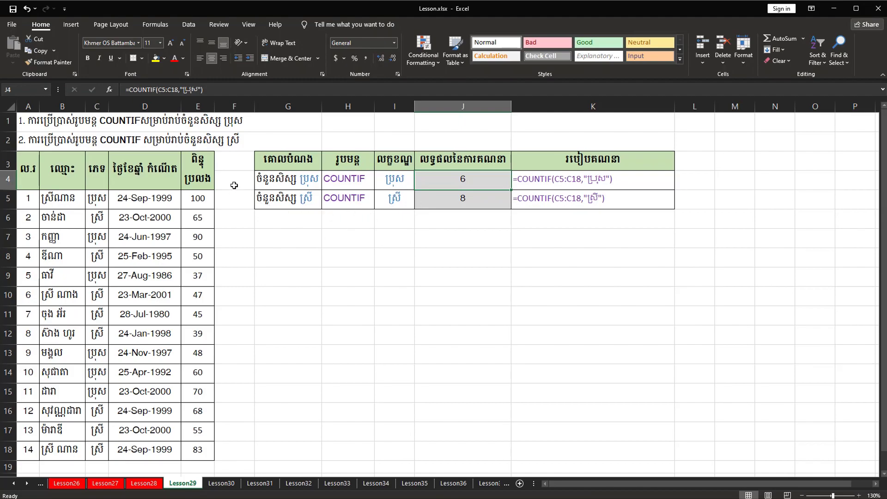
drag(279, 175, 462, 205)
click(279, 183)
key(Right)
key(Right)
click(362, 206)
click(296, 204)
key(Right)
key(Right)
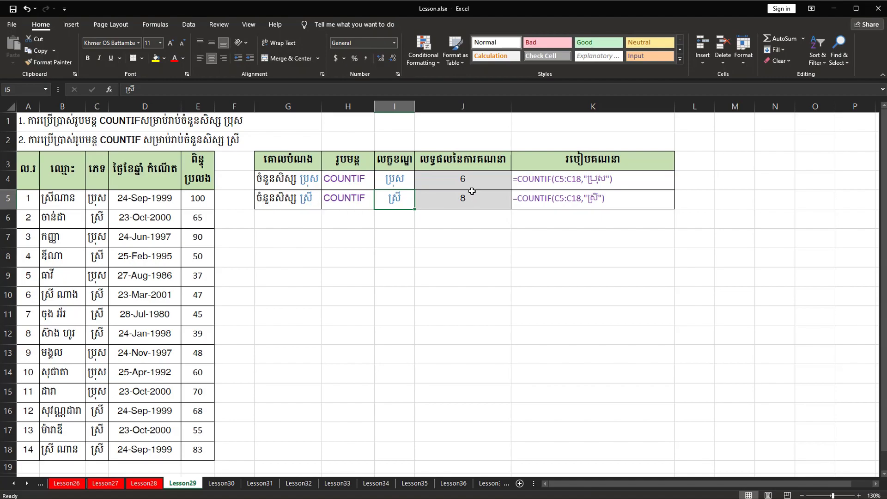
click(465, 181)
click(97, 199)
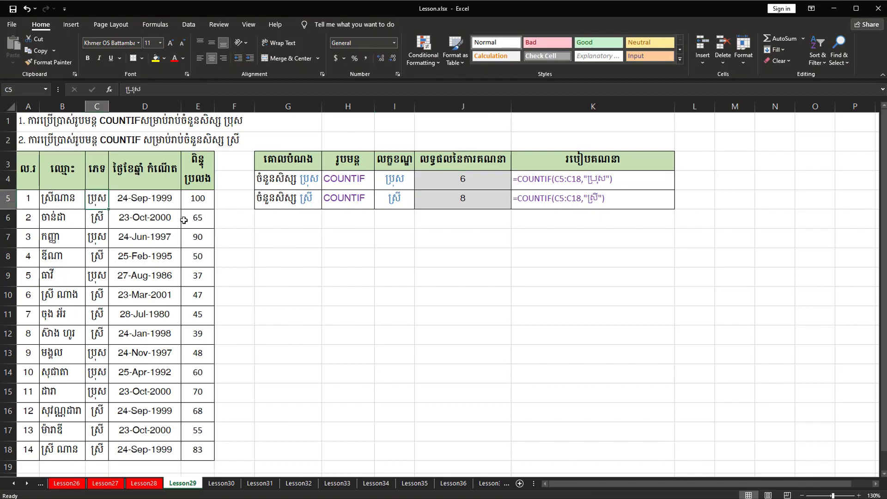
scroll(95, 235, down, 2)
scroll(95, 235, up, 2)
click(97, 170)
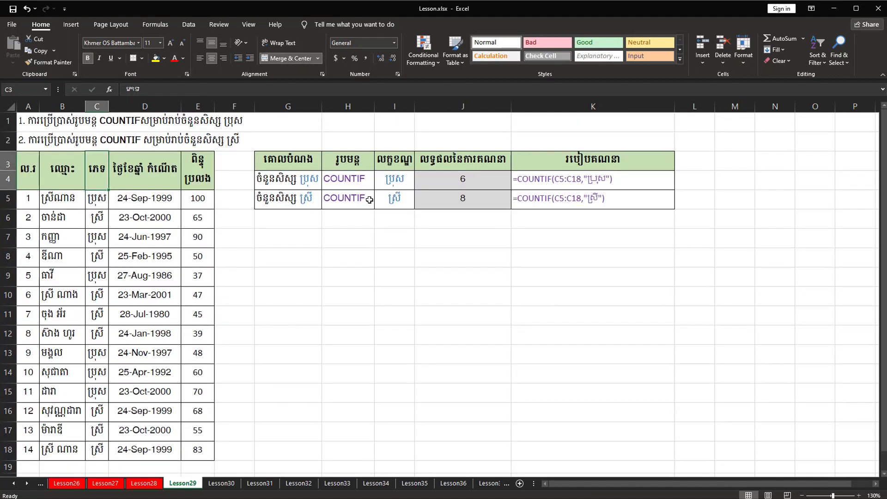
drag(97, 198, 101, 455)
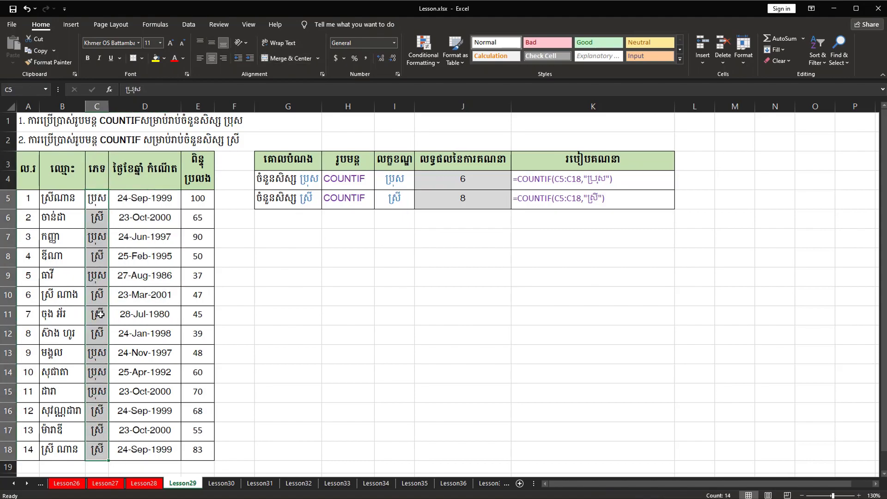
Clear the existing COUNTIF results from J4:J5.
click(474, 185)
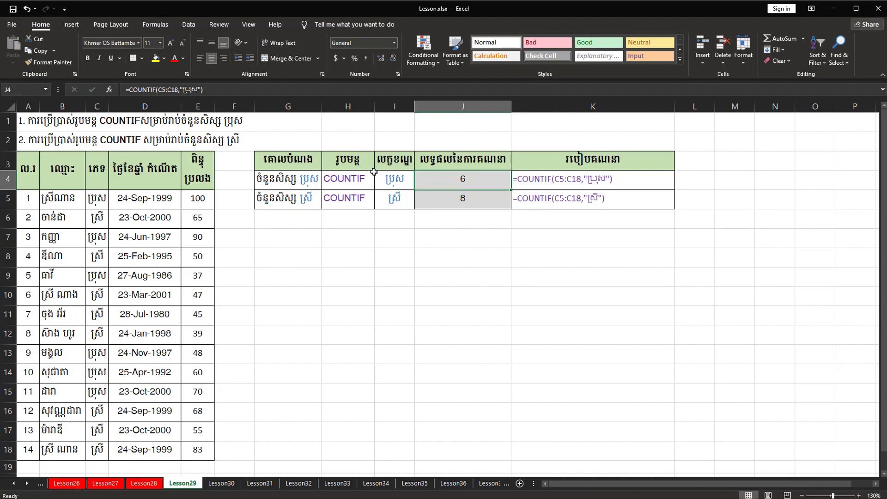
click(449, 201)
click(452, 180)
drag(452, 185, 463, 205)
click(463, 205)
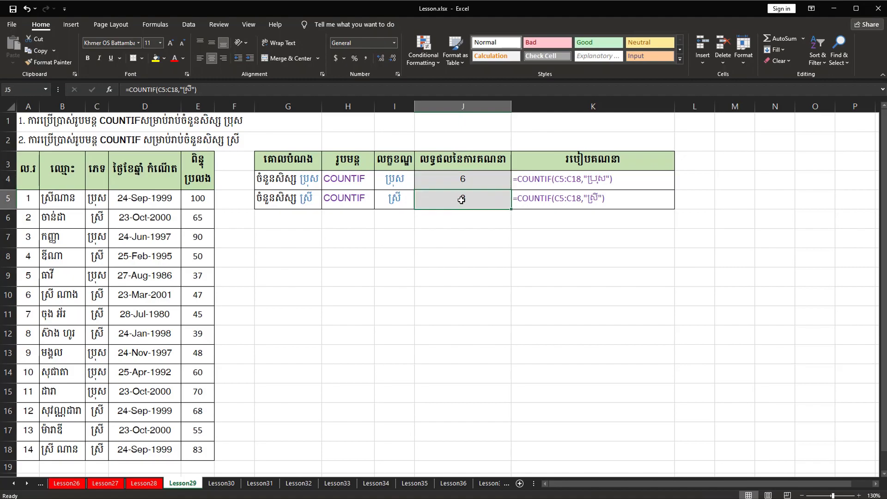
drag(461, 180, 463, 201)
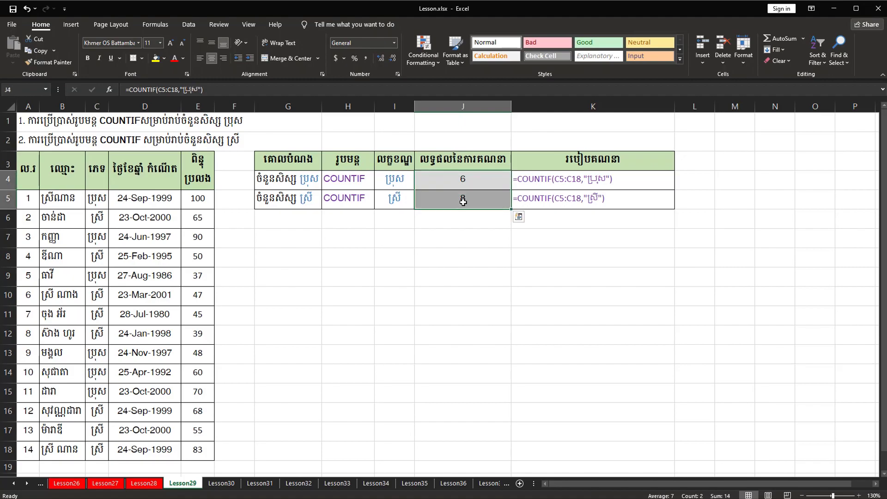
key(Delete)
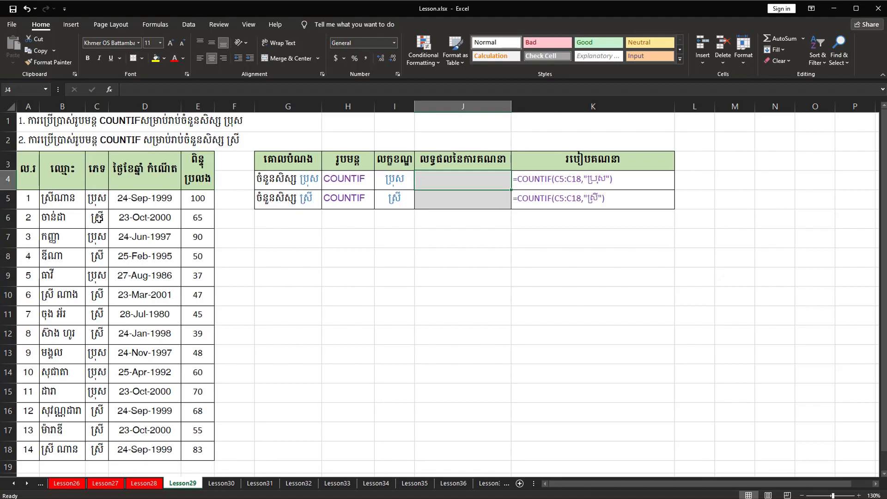
Review the purpose, function, criterion and sample formula for the male student count in G4:K4.
click(282, 175)
click(276, 148)
click(277, 183)
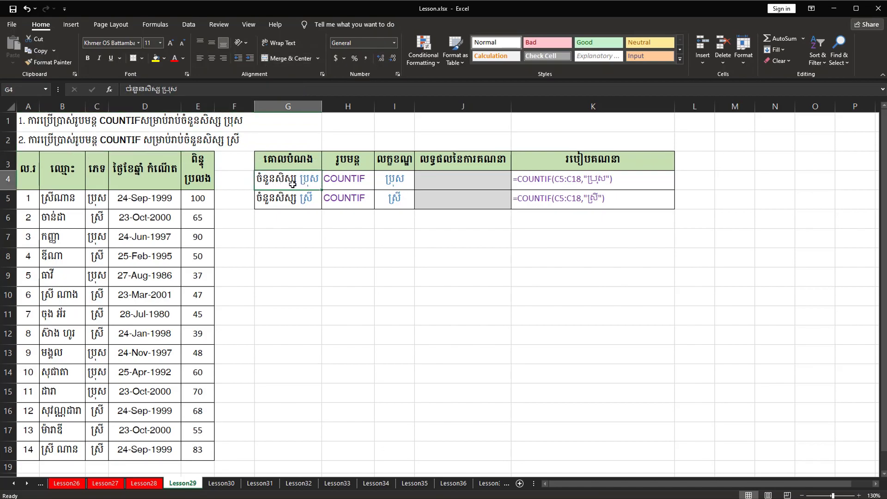
click(342, 181)
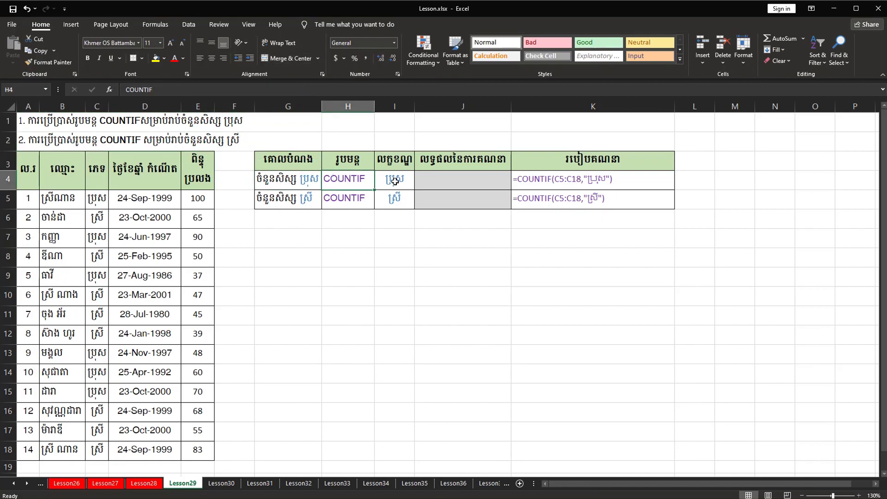
click(396, 181)
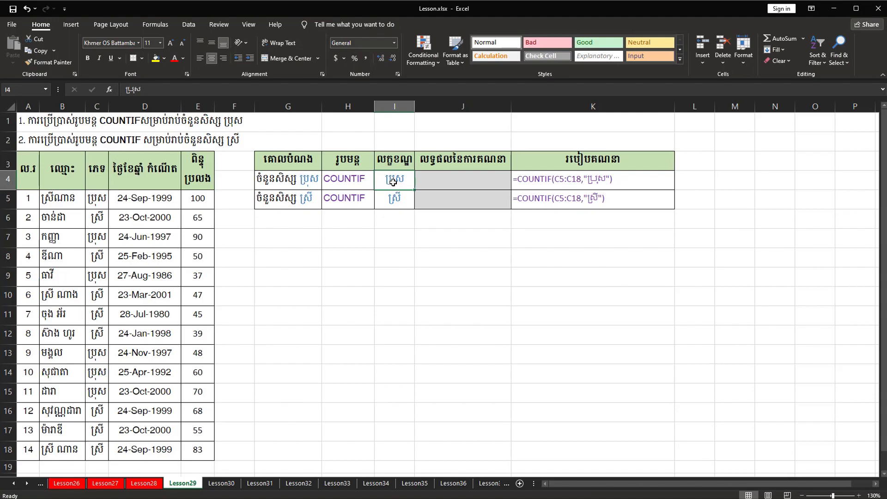
click(427, 180)
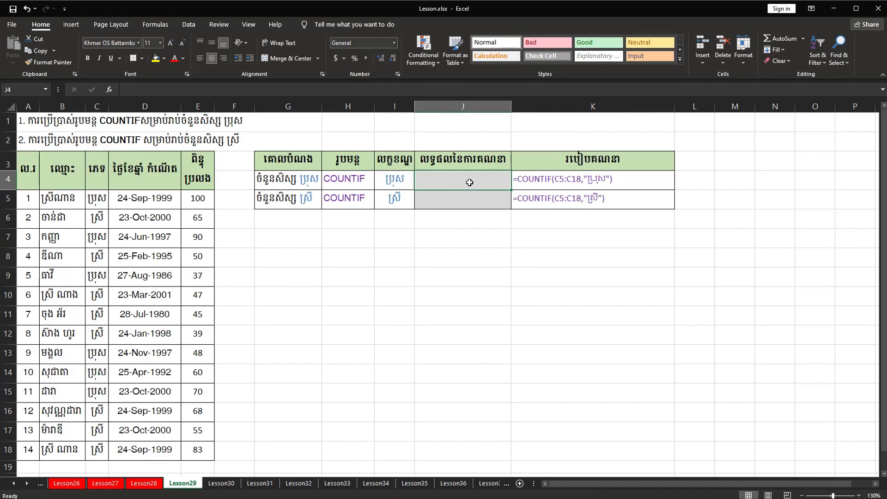
click(540, 183)
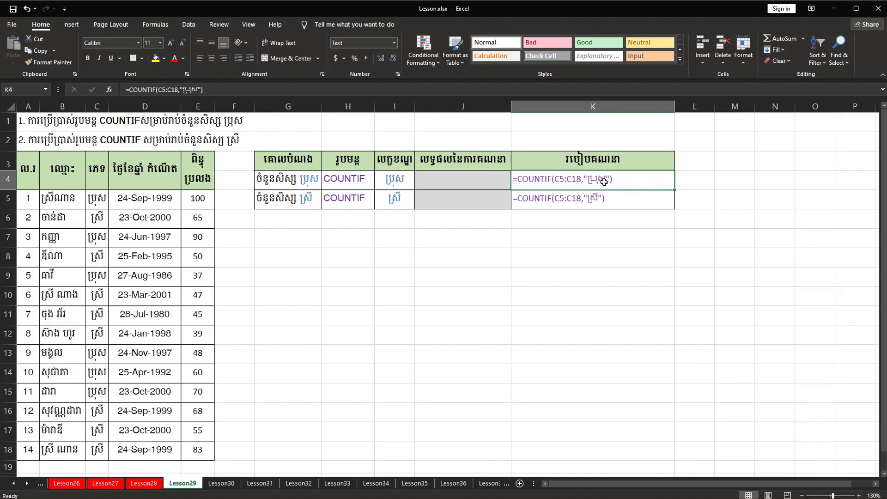
Enter =COUNTIF(C5:C18,C5) in J4 to count the male students in the gender column.
click(475, 182)
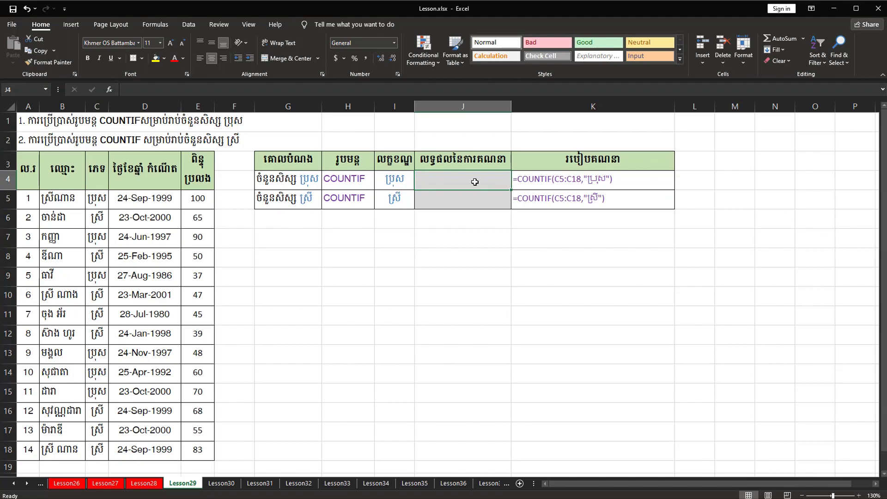
text(=coun)
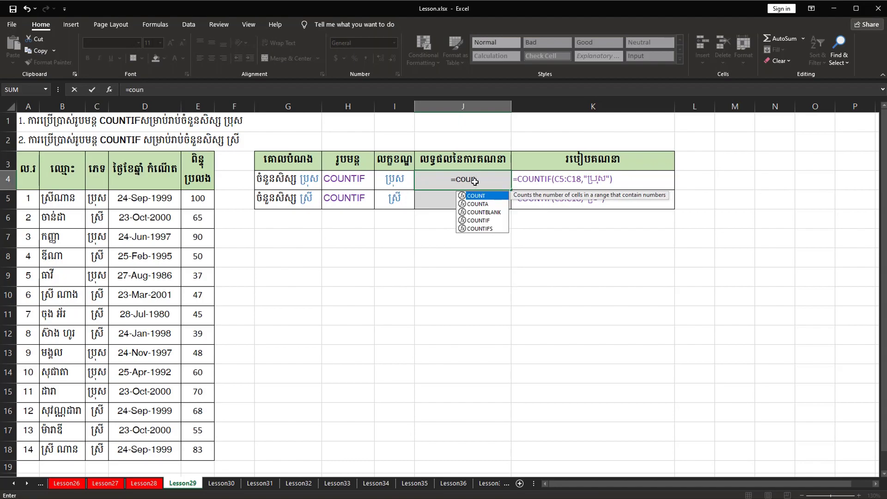
text(ti)
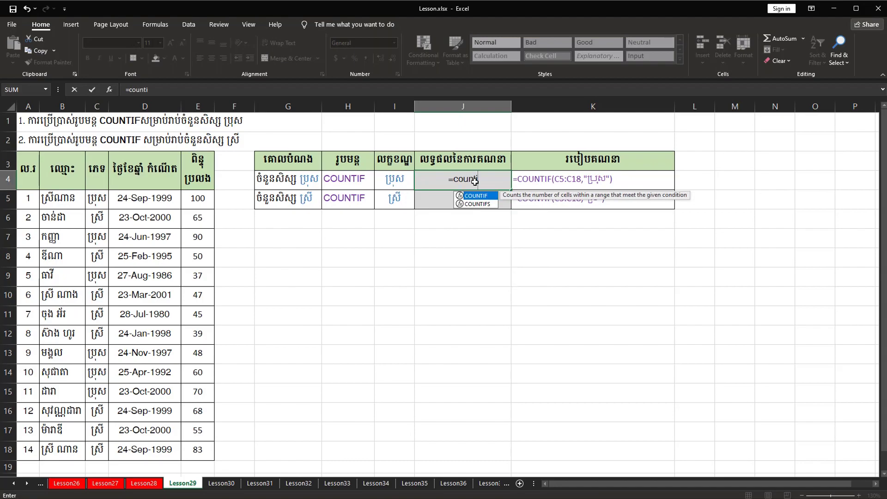
key(Tab)
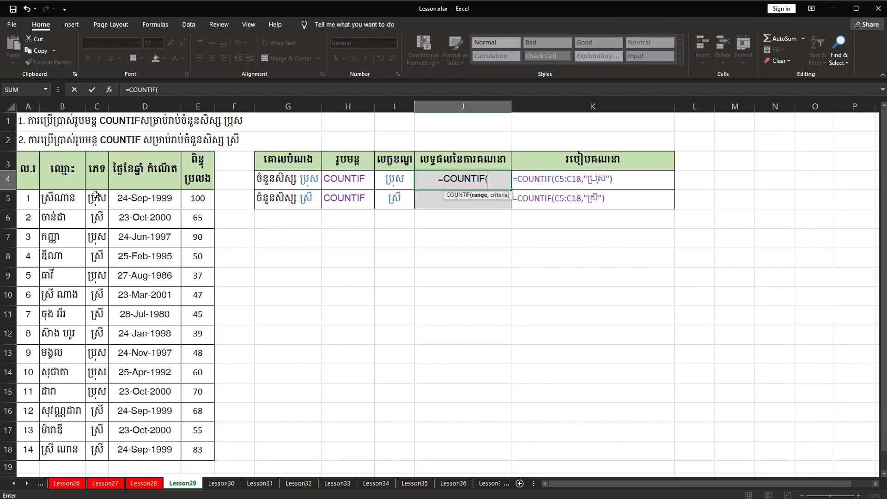
drag(97, 197, 96, 449)
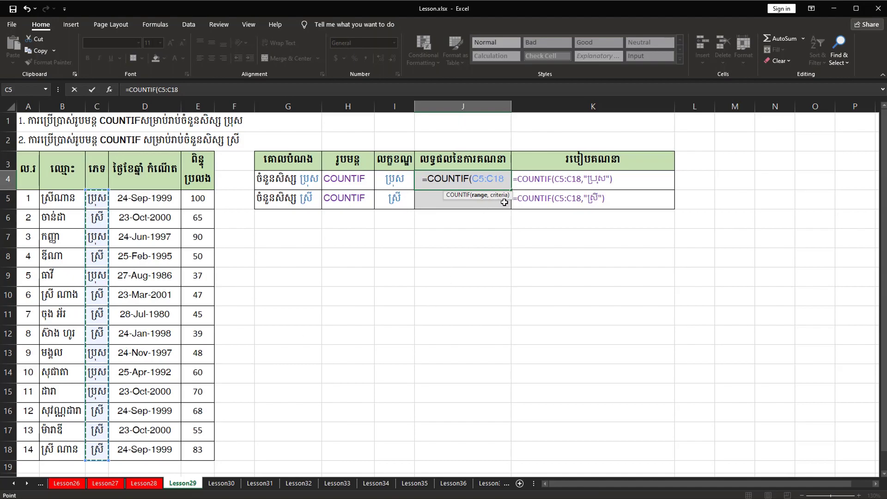
text(,)
click(466, 187)
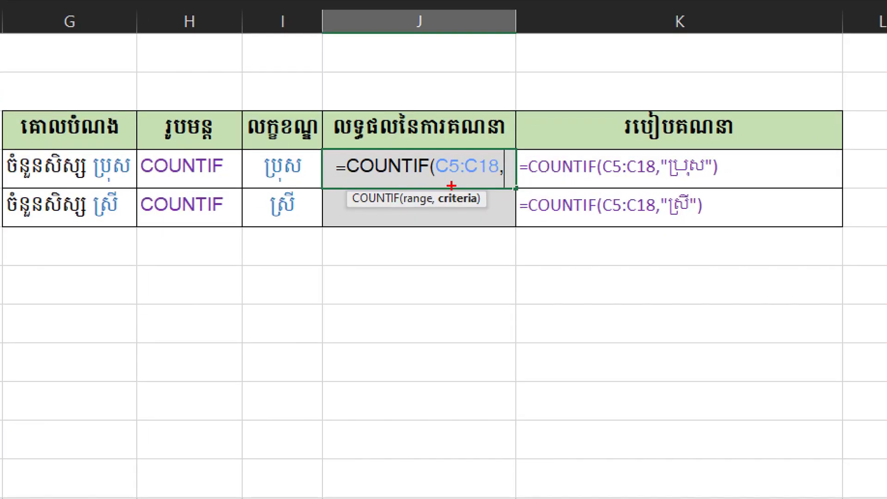
drag(449, 160, 511, 188)
drag(433, 191, 489, 214)
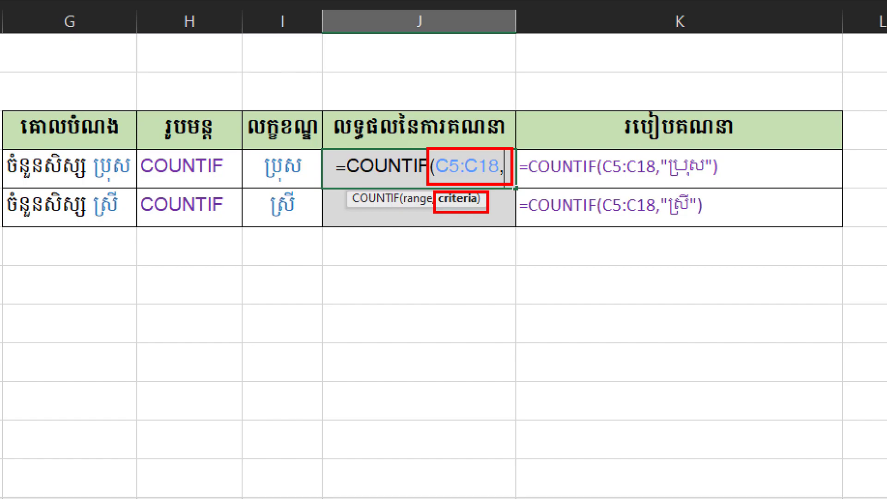
key(Escape)
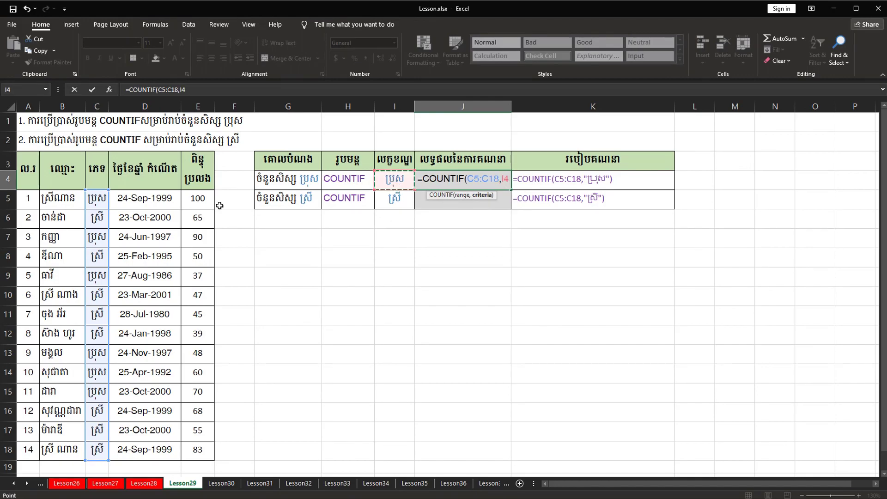
click(98, 198)
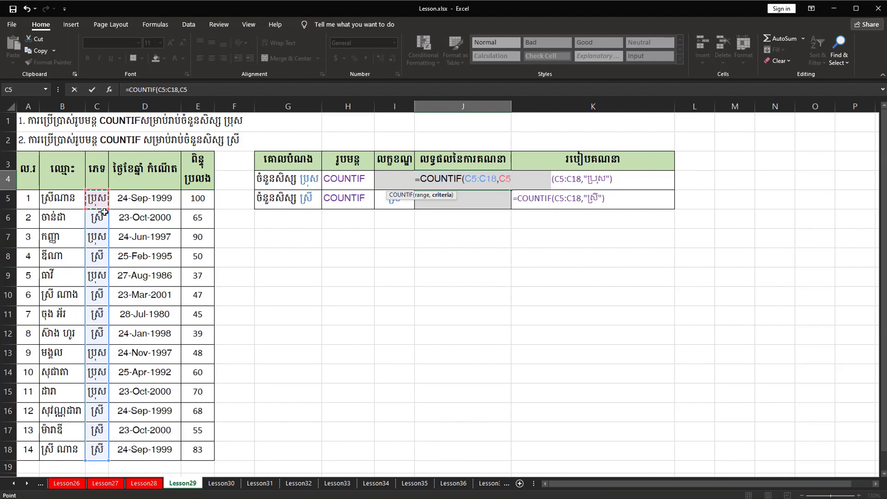
text())
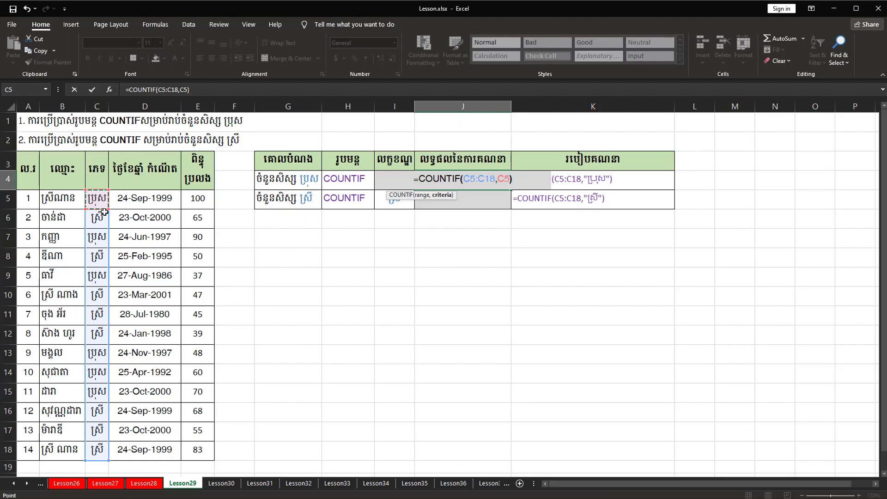
key(ctrl+Return)
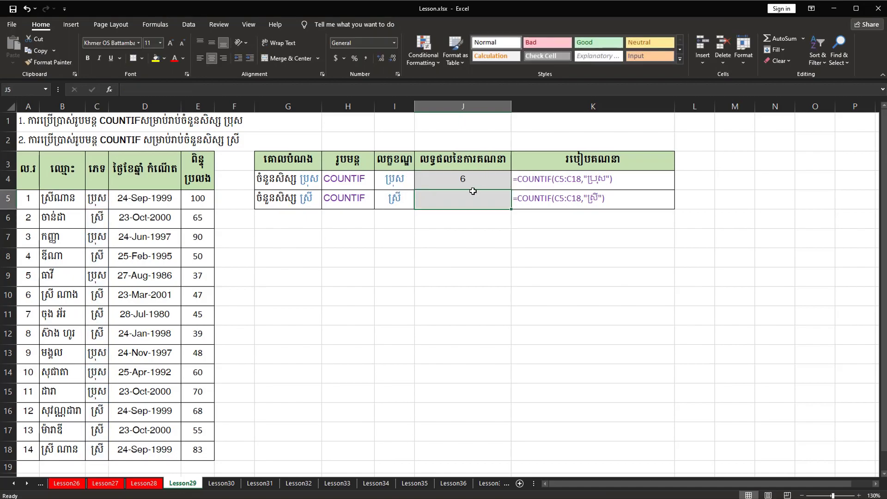
Check the J4 count by selecting every male entry in the gender column, and inspect the J4 formula.
scroll(93, 208, down, 1)
scroll(94, 212, up, 1)
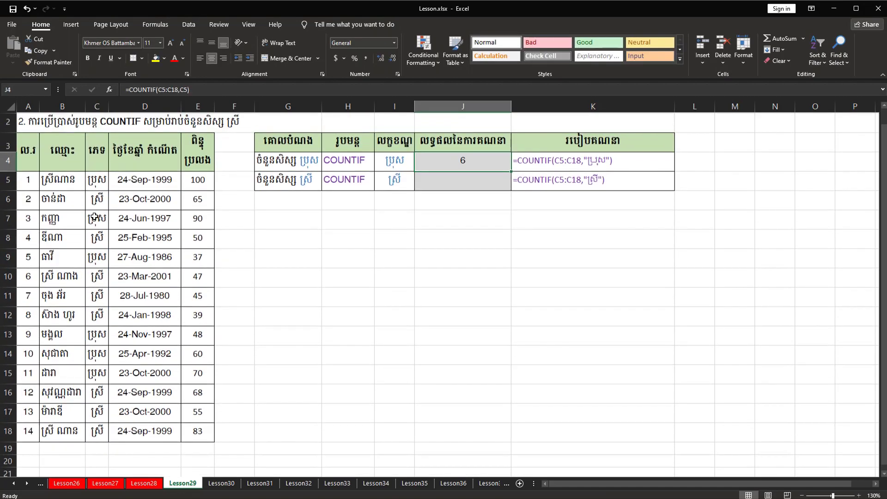
click(97, 185)
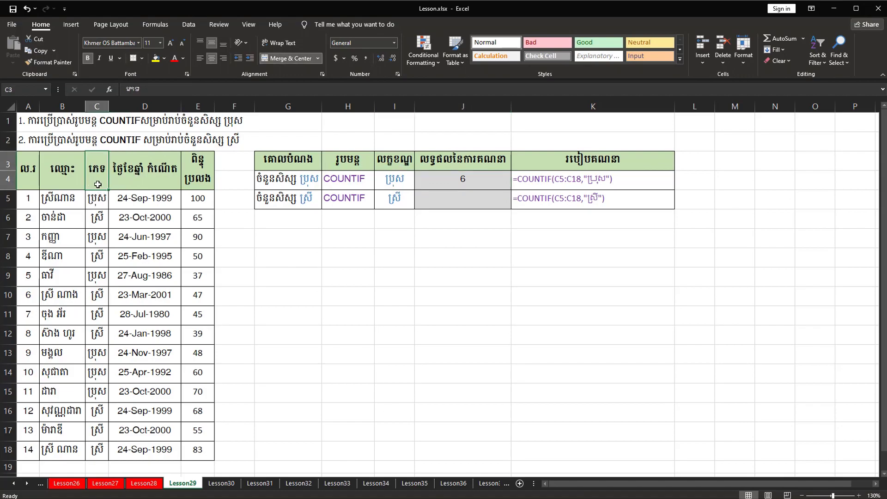
ctrl+click(97, 206)
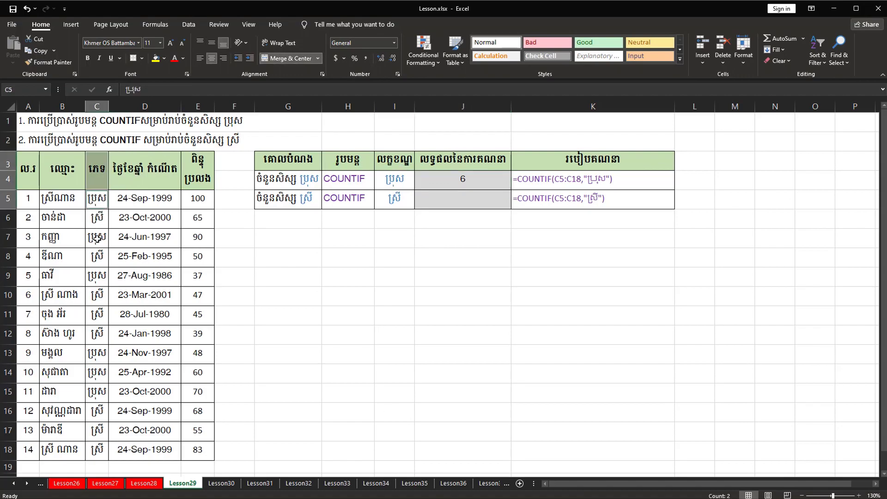
ctrl+click(97, 237)
ctrl+click(97, 276)
ctrl+click(97, 353)
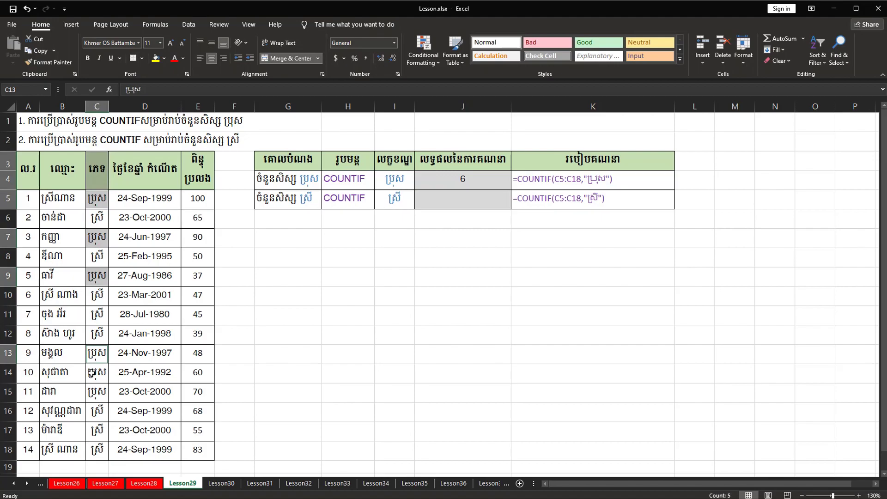
ctrl+click(96, 372)
ctrl+click(96, 393)
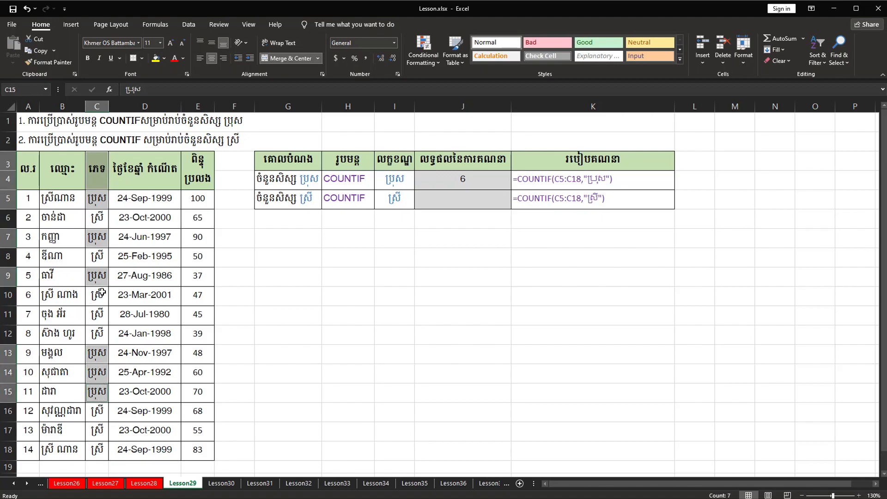
scroll(462, 194, down, 1)
scroll(462, 194, up, 1)
click(481, 184)
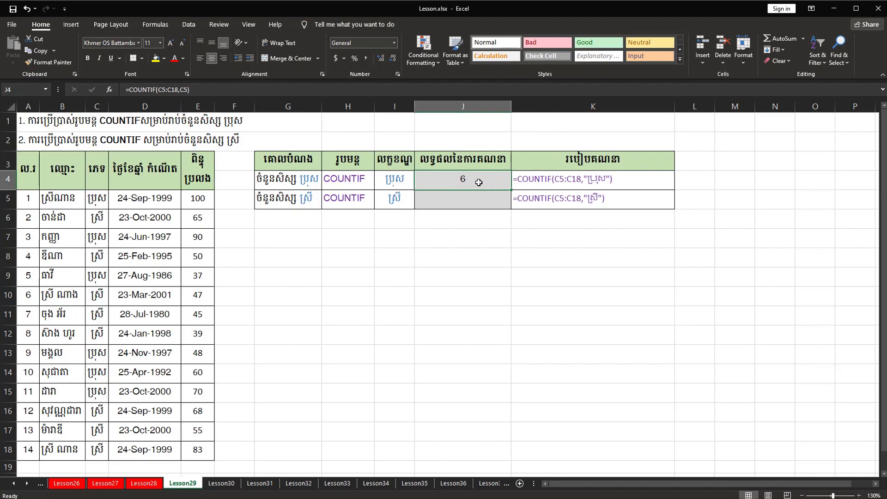
Replace the J4 formula with =COUNTIF(C5:C18,"ប្រុស"), using the quoted male text as the criterion.
text(=COUNTIF()
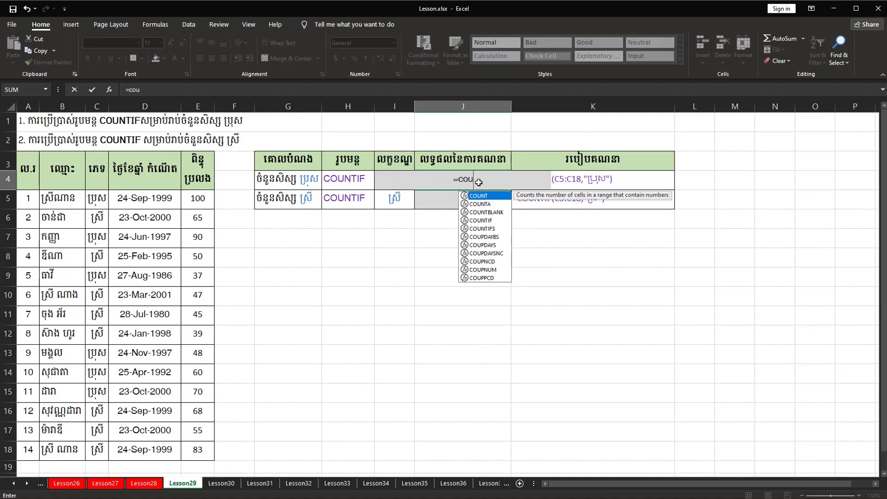
drag(98, 198, 89, 456)
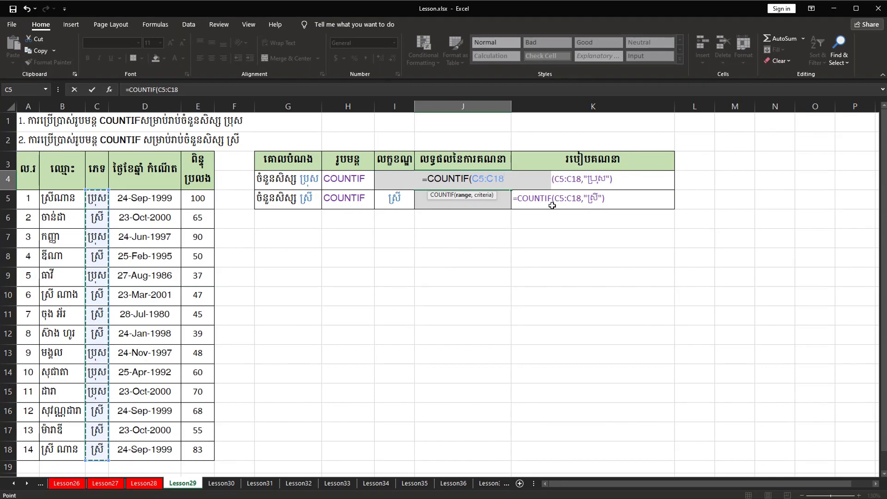
text(,)
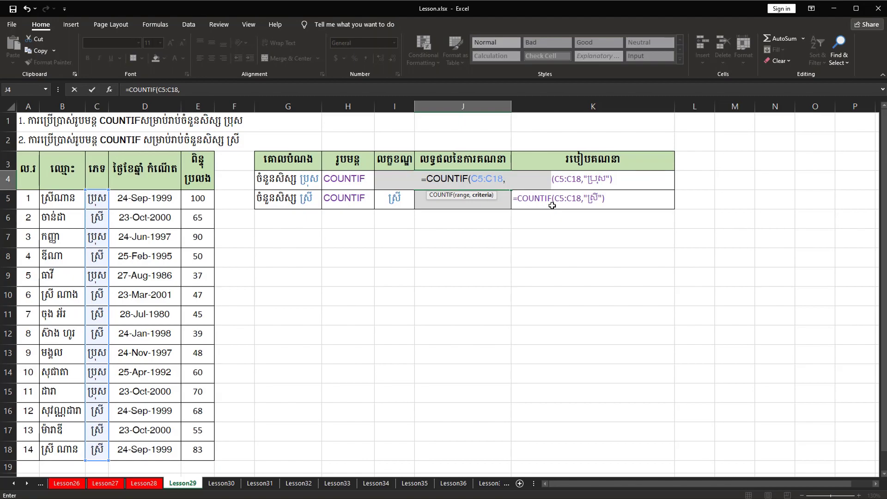
text("")
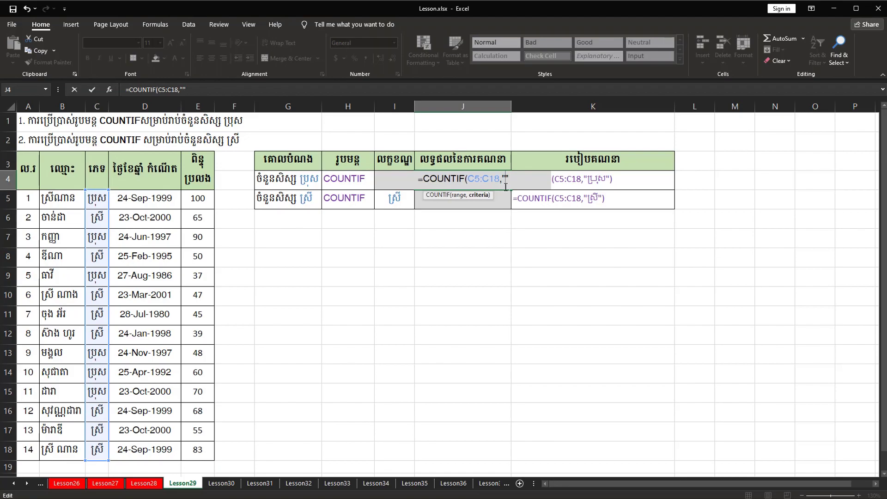
text(ប)
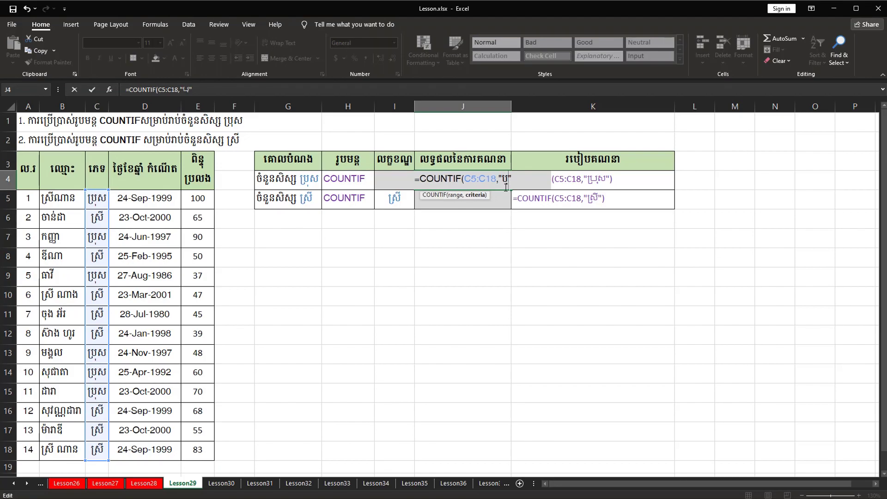
text(្រុស)
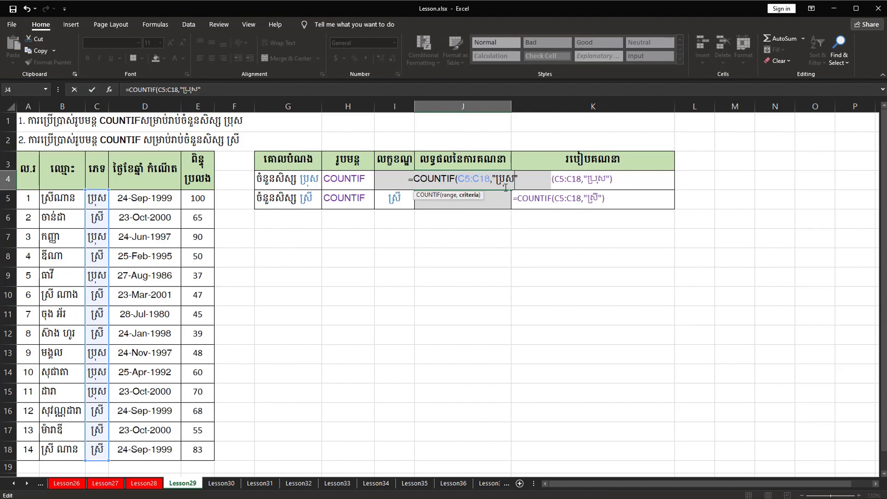
click(524, 180)
key(Return)
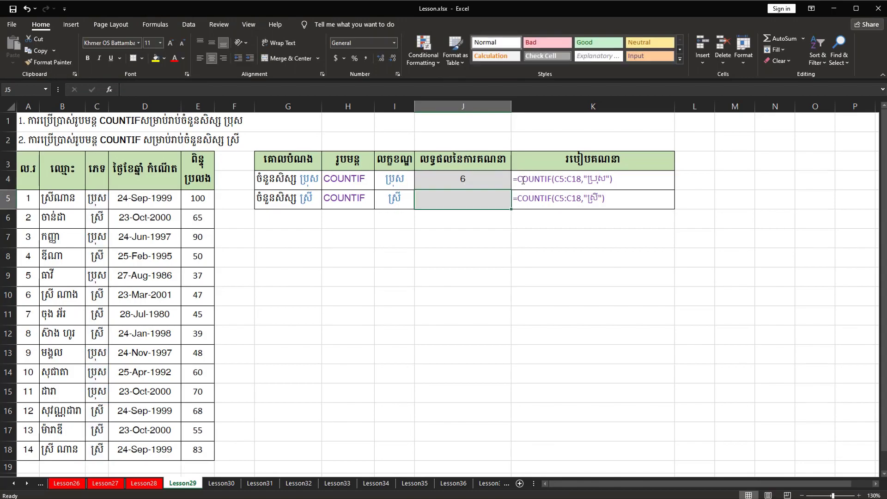
Inspect the range and the quoted criterion in the J4 formula, leaving it as it is.
click(485, 180)
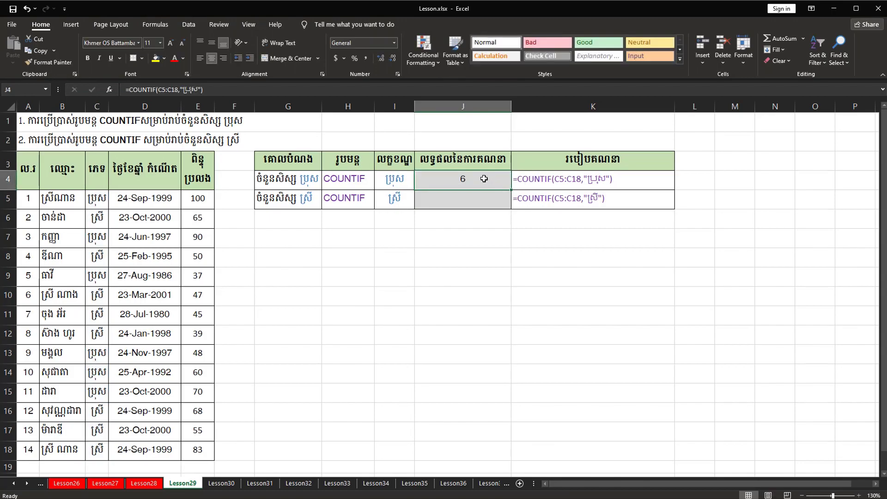
double_click(482, 178)
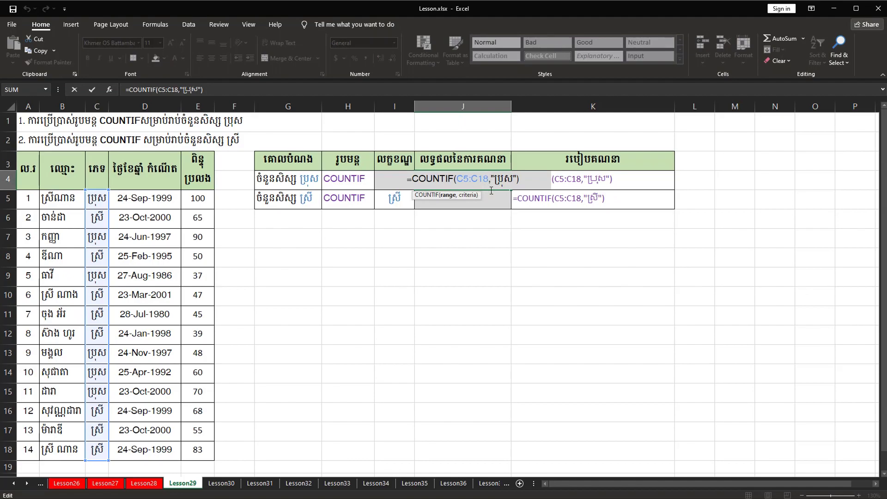
key(Return)
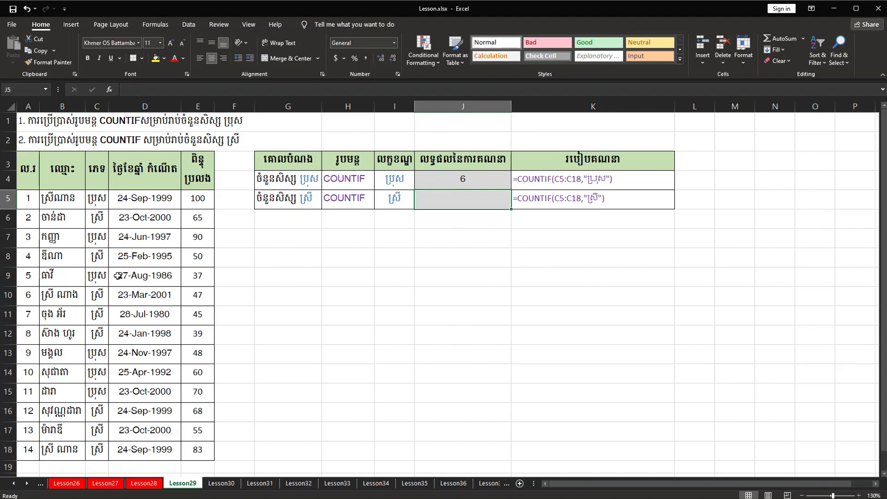
click(450, 176)
Begin a COUNTIF formula in J5 with the range C5:C18, trying I5 as the criterion and switching it to C6.
click(466, 197)
text(=coun)
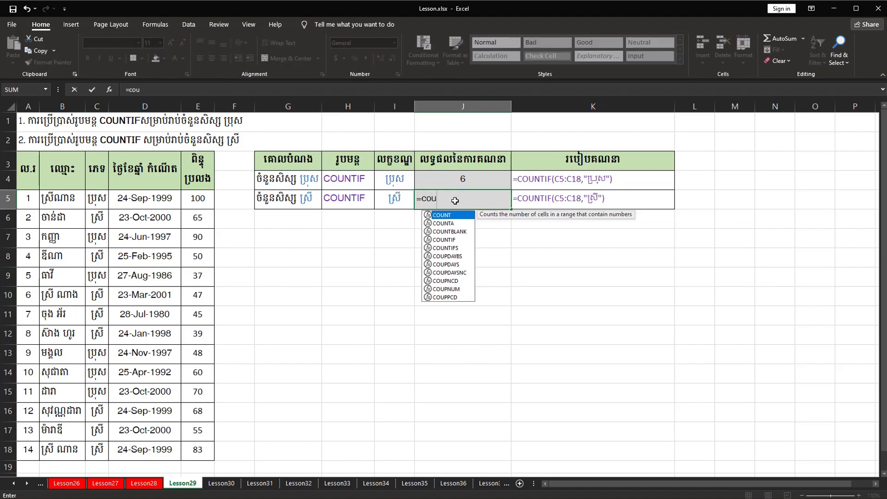
key(Down)
key(Down)
key(Down)
key(Tab)
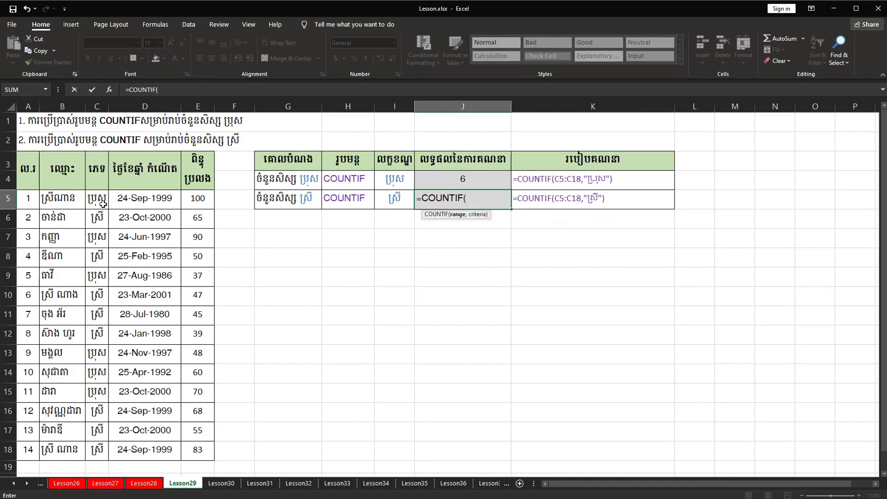
drag(96, 199, 95, 451)
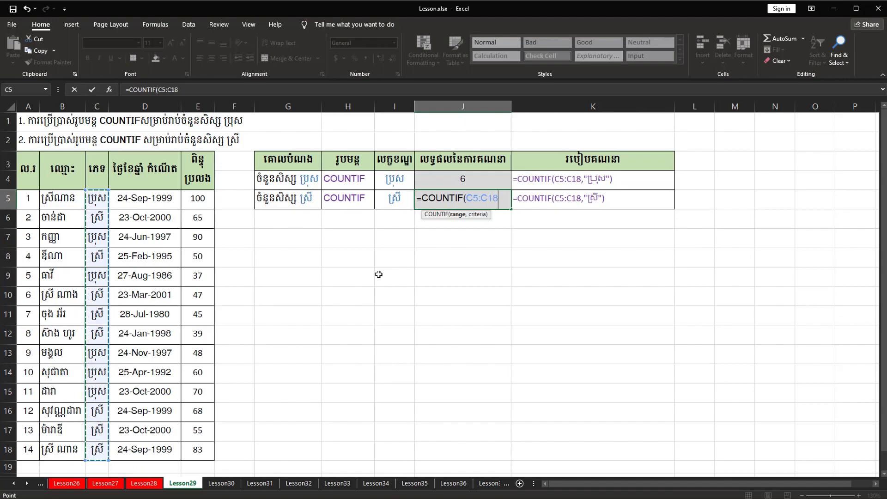
text(,)
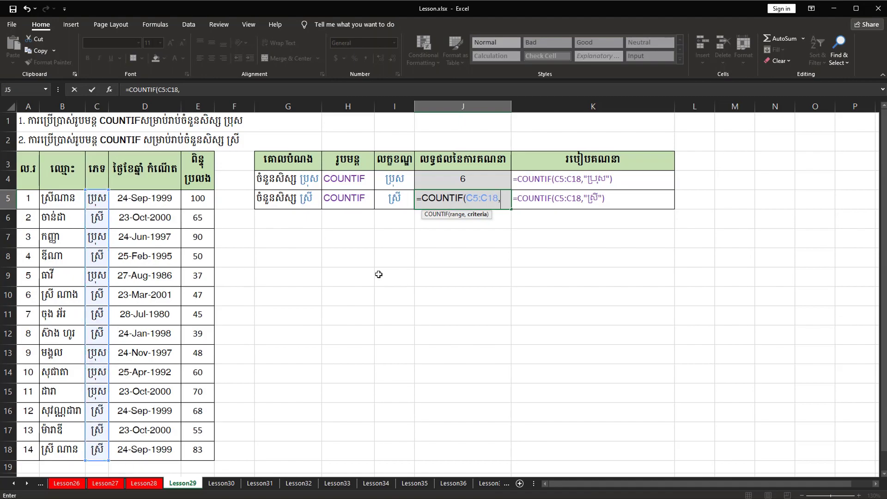
click(394, 200)
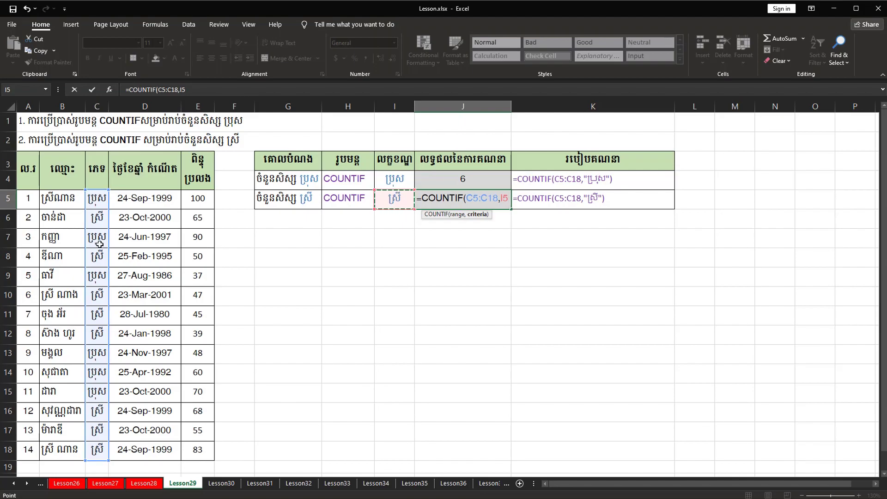
click(95, 219)
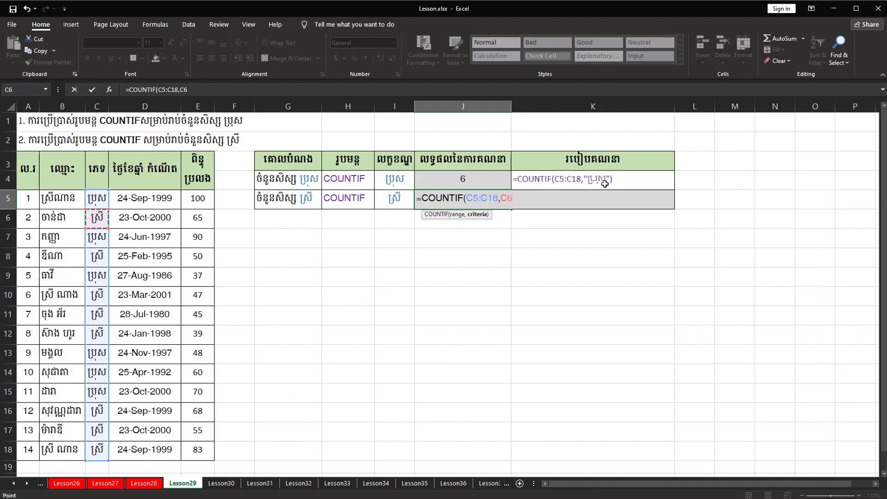
Replace the C6 criterion in J5 with the quoted text "ស្រី" and complete the formula as =COUNTIF(C5:C18,"ស្រី").
click(505, 198)
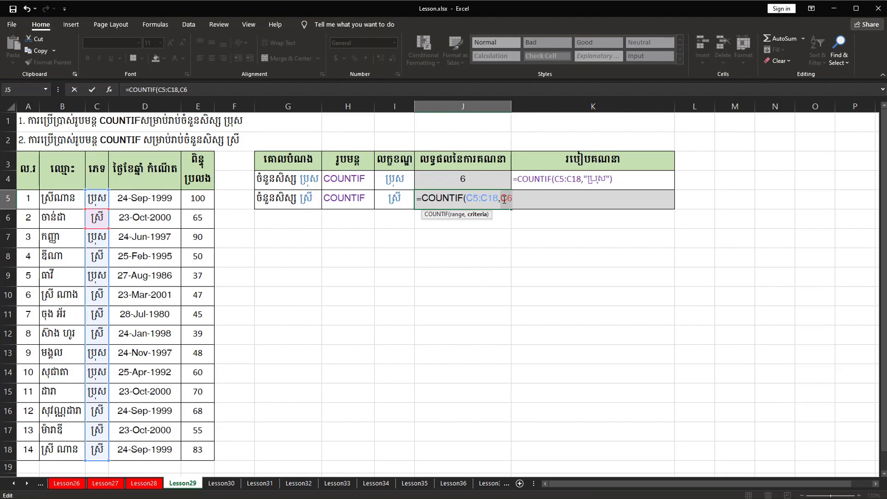
text(")
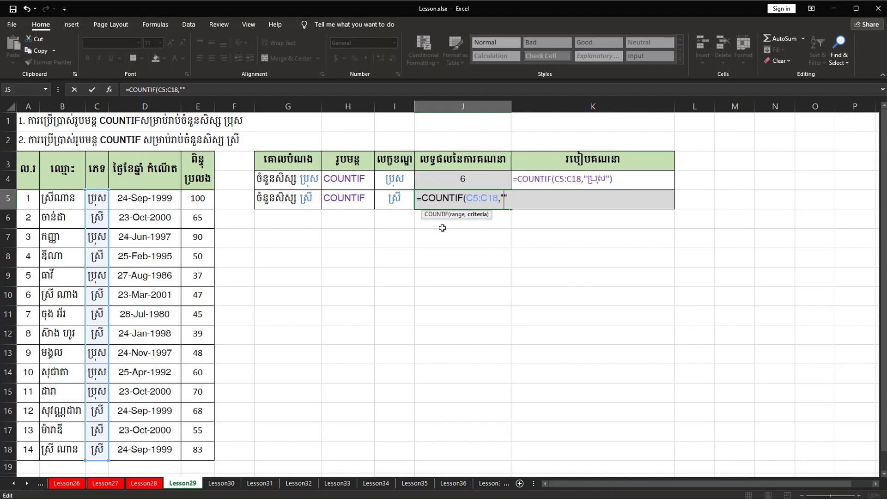
text(ស្រី"))
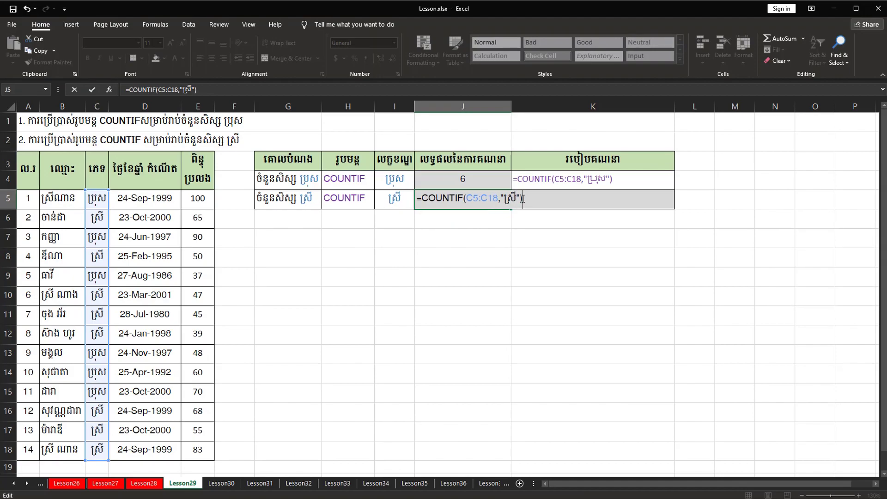
key(Return)
Centre the female count in J5 horizontally and review the results and formulas in J4:J5.
click(453, 203)
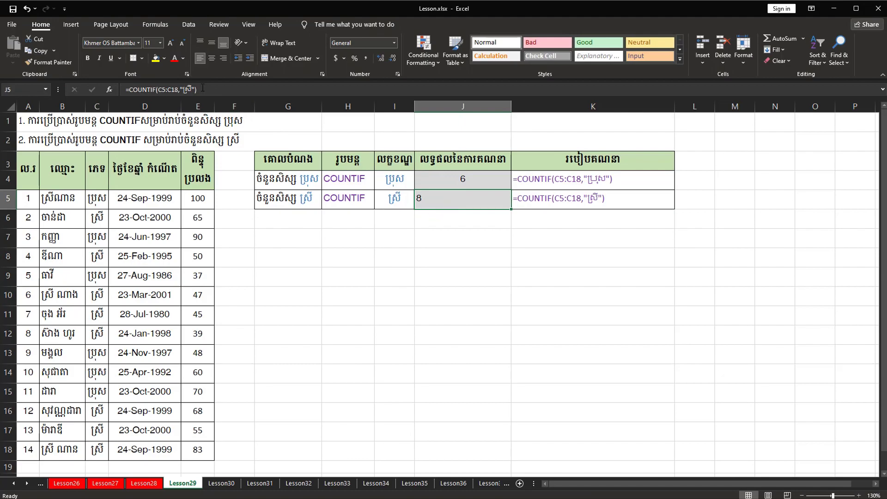
click(212, 58)
click(463, 180)
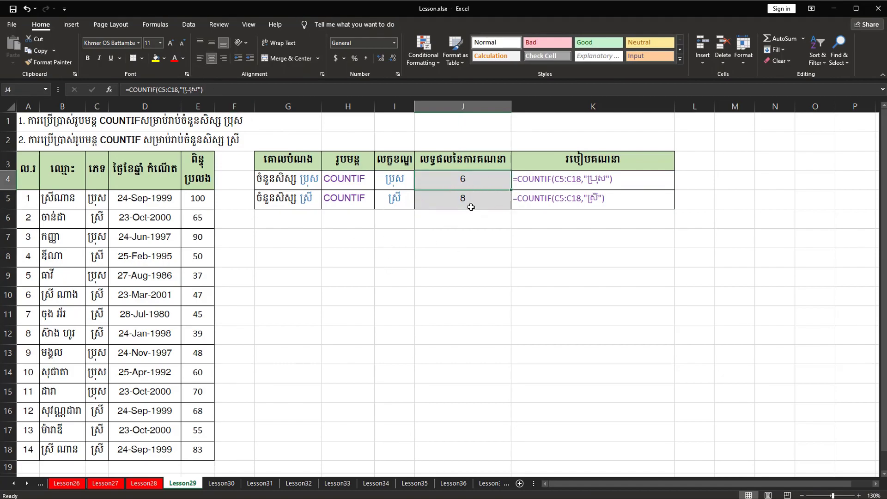
click(468, 203)
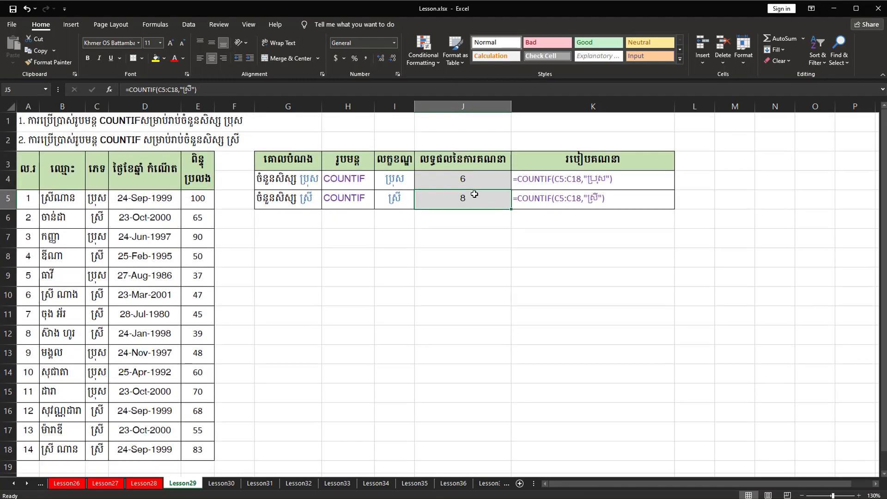
mouse_move(461, 180)
mouse_down()
mouse_move(447, 176)
mouse_move(464, 201)
mouse_up()
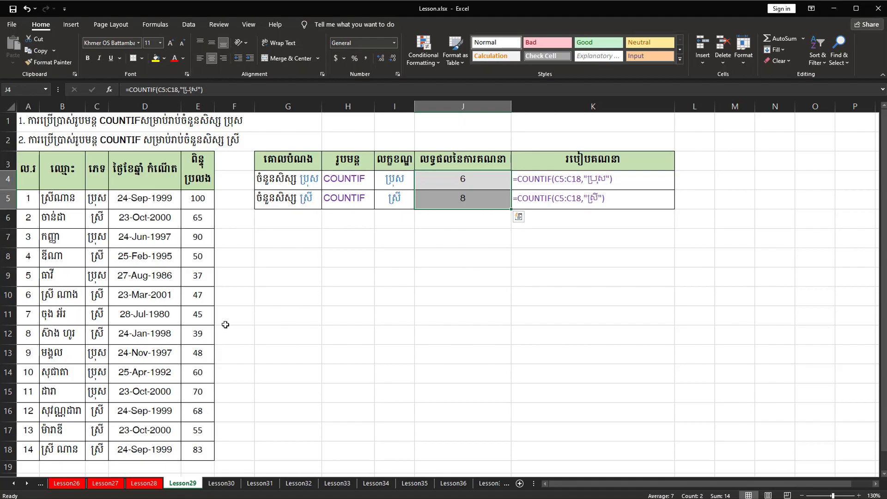
Check the male count in J4 by selecting it together with every male entry in the gender column.
click(439, 182)
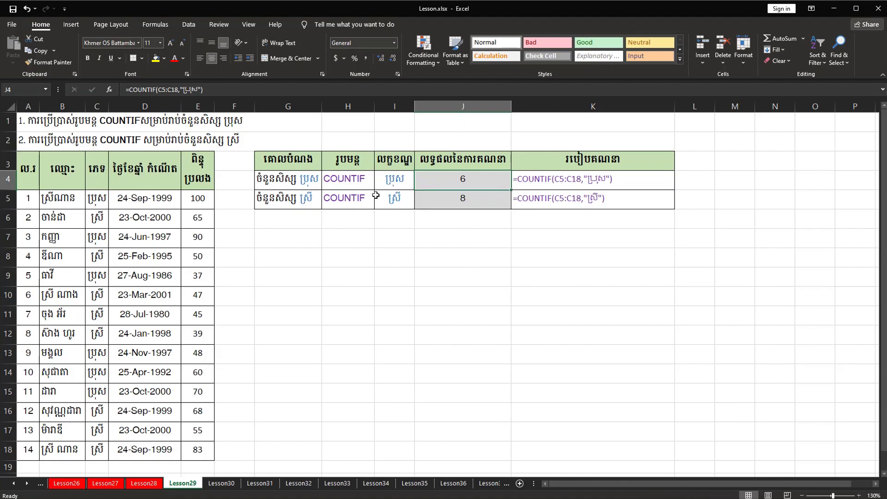
ctrl+click(100, 199)
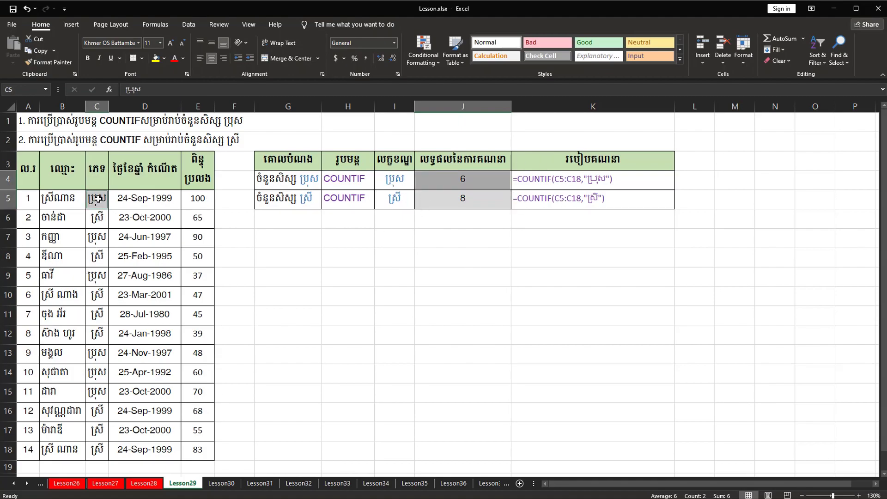
ctrl+click(97, 238)
ctrl+click(98, 278)
ctrl+click(97, 352)
ctrl+click(97, 375)
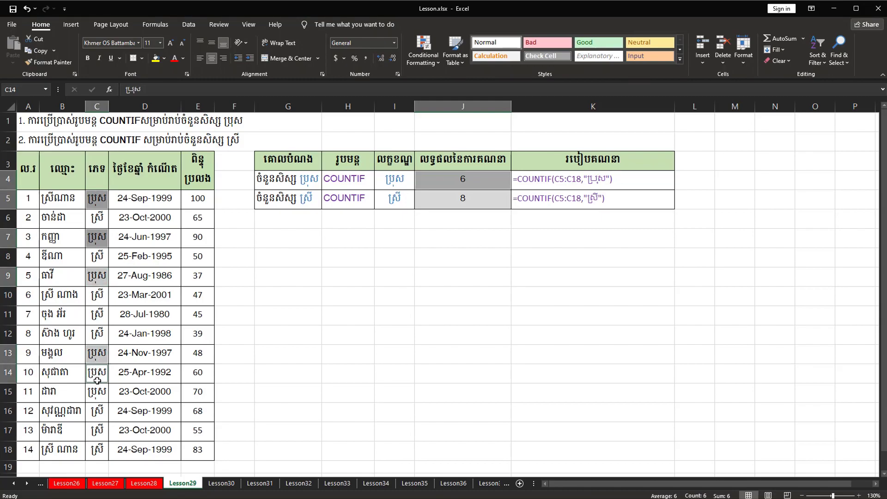
ctrl+click(96, 393)
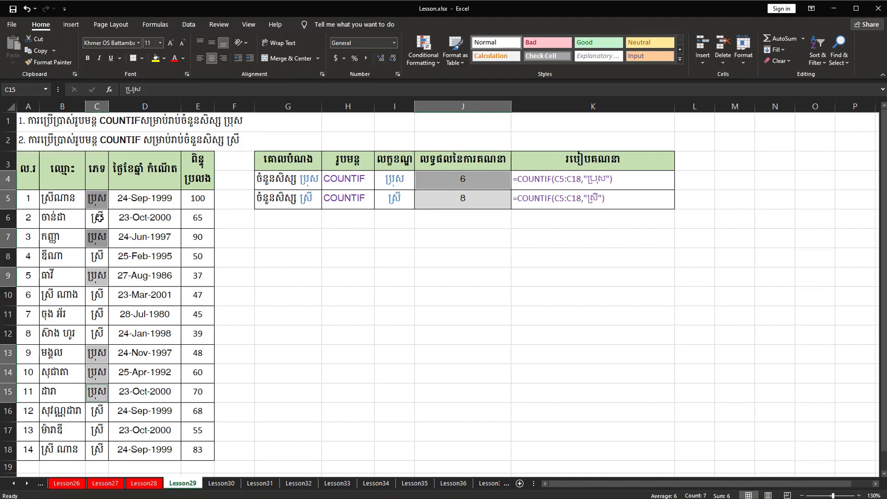
Check the female count by selecting every female entry in the gender column, and compare it with J5.
click(99, 217)
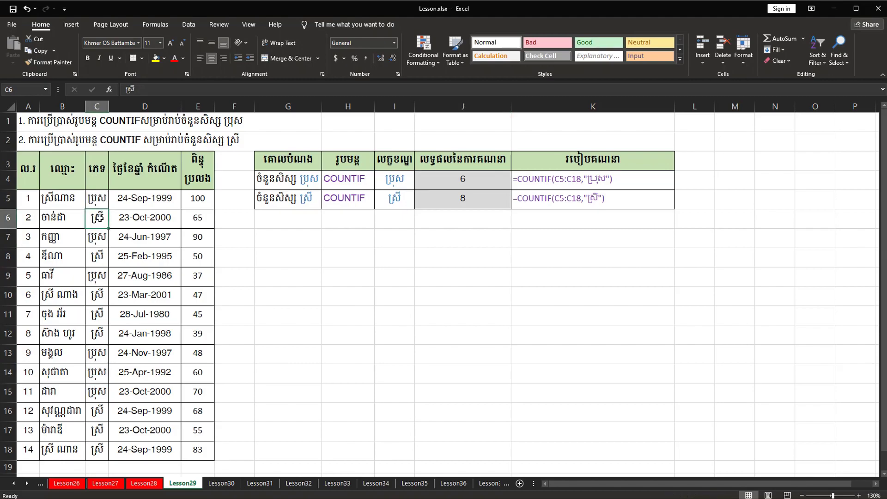
ctrl+click(97, 257)
ctrl+click(98, 300)
ctrl+click(97, 313)
ctrl+click(97, 333)
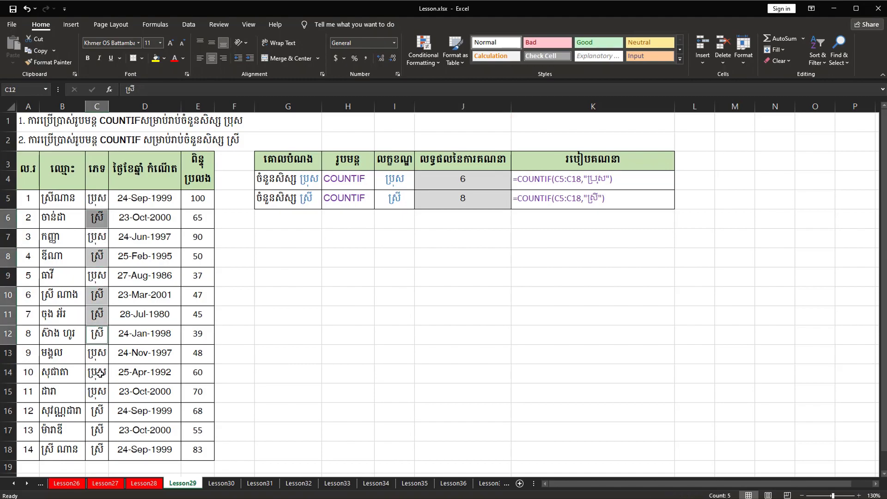
ctrl+click(97, 410)
ctrl+click(97, 430)
ctrl+click(95, 451)
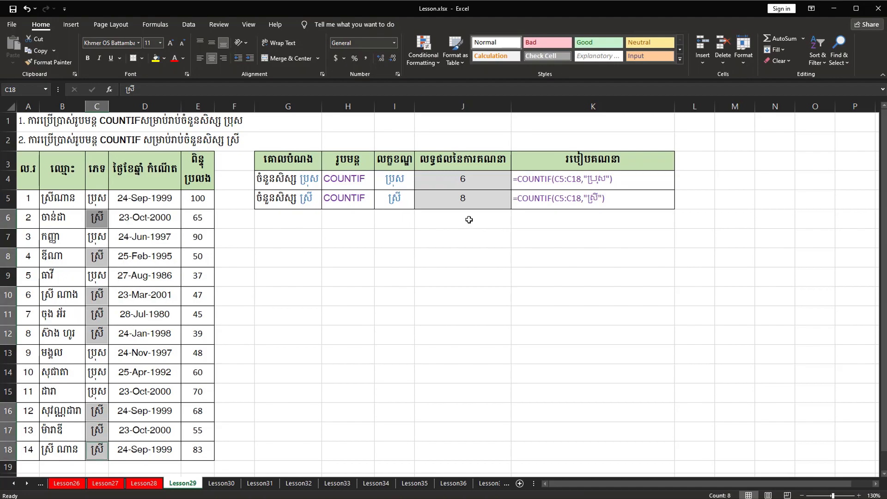
click(453, 204)
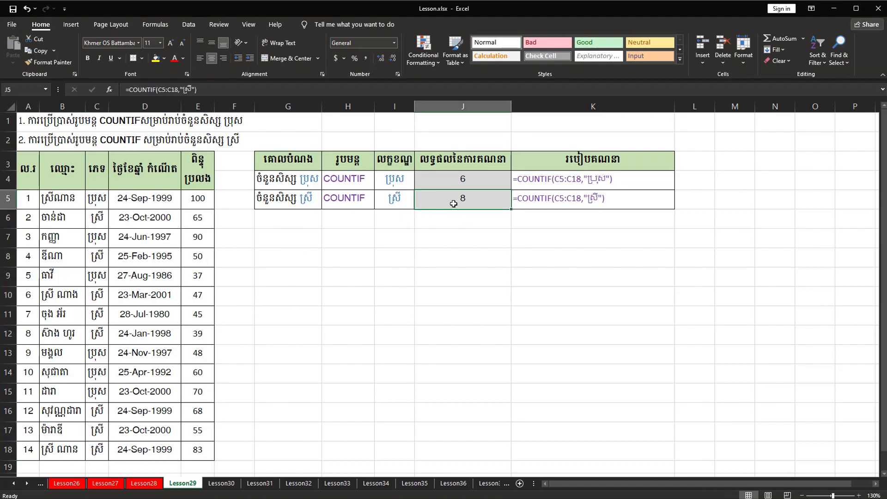